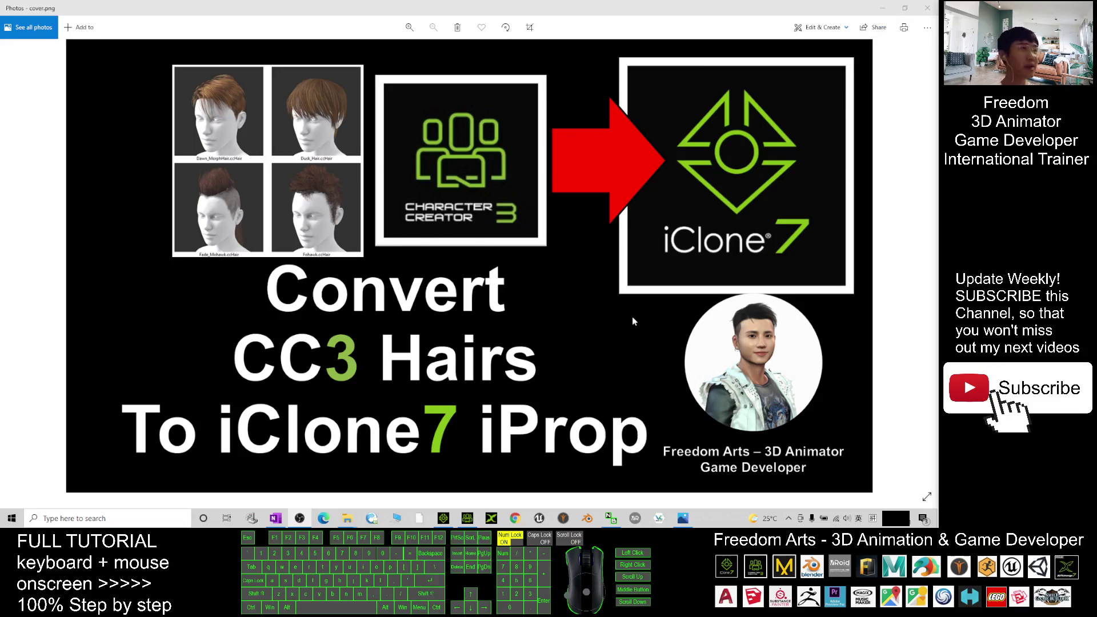
- Switch to Character Creator 3 and open the hair template folder Group > Hair > _Legacy > CC
click(467, 518)
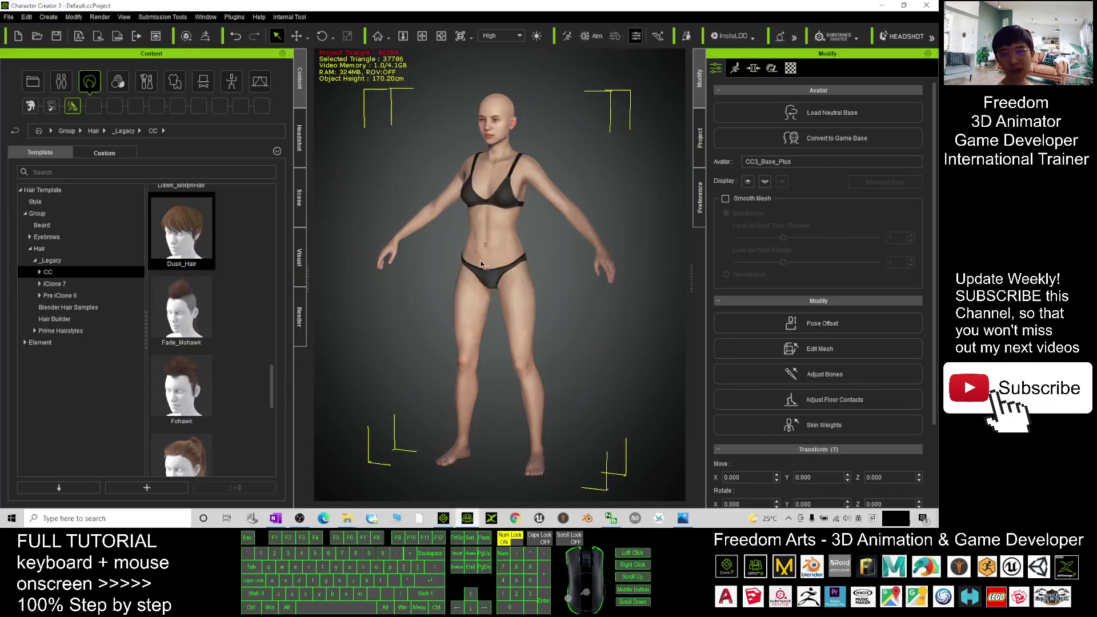
click(627, 328)
click(51, 105)
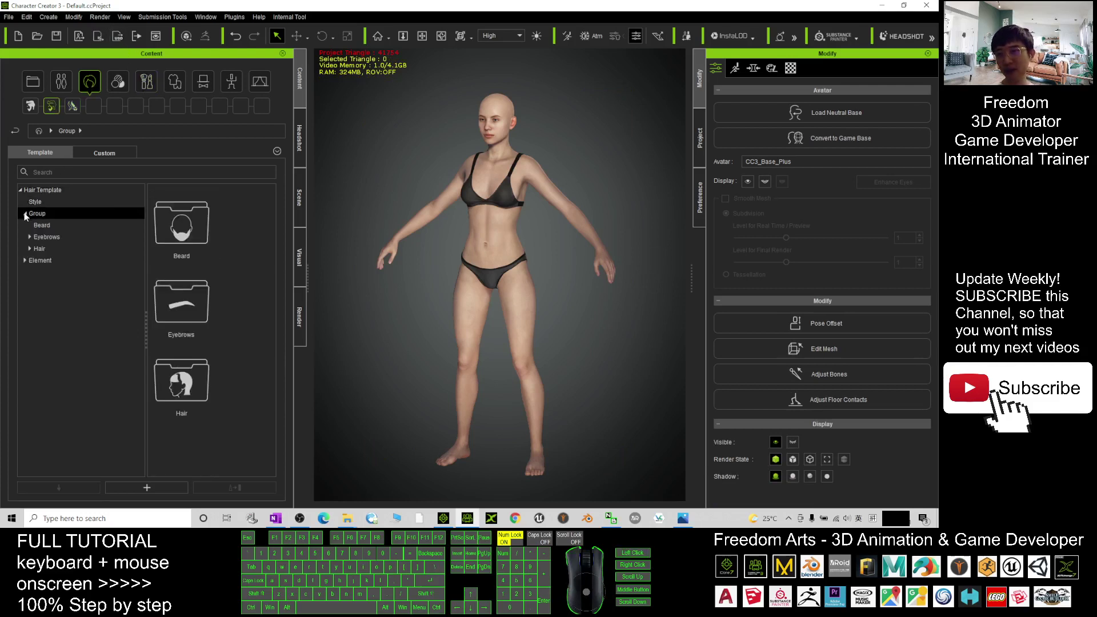
click(30, 249)
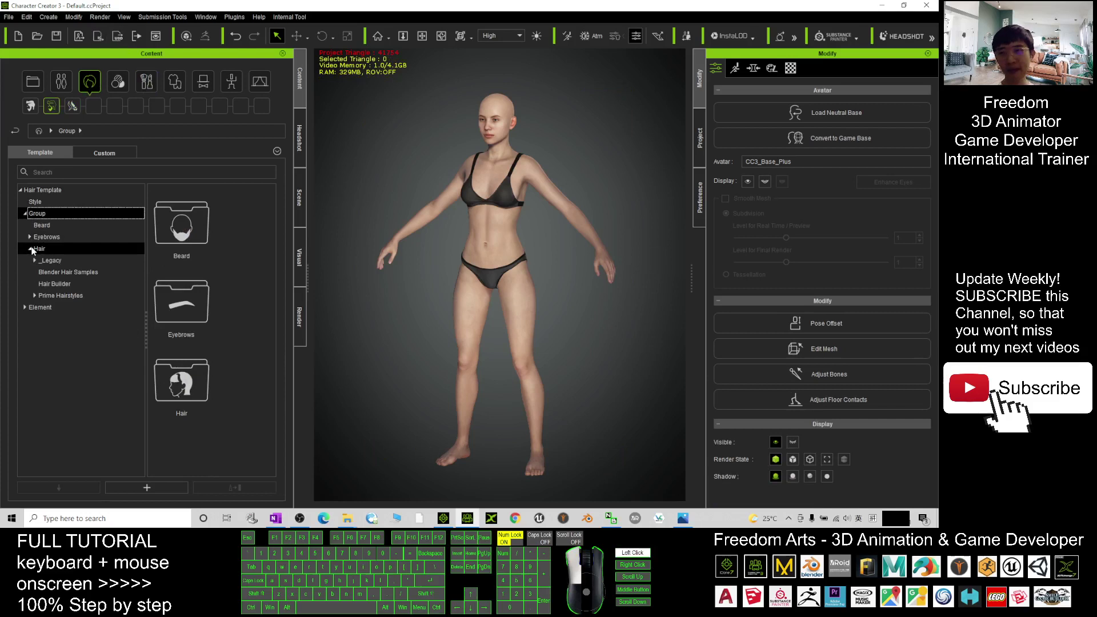
click(33, 260)
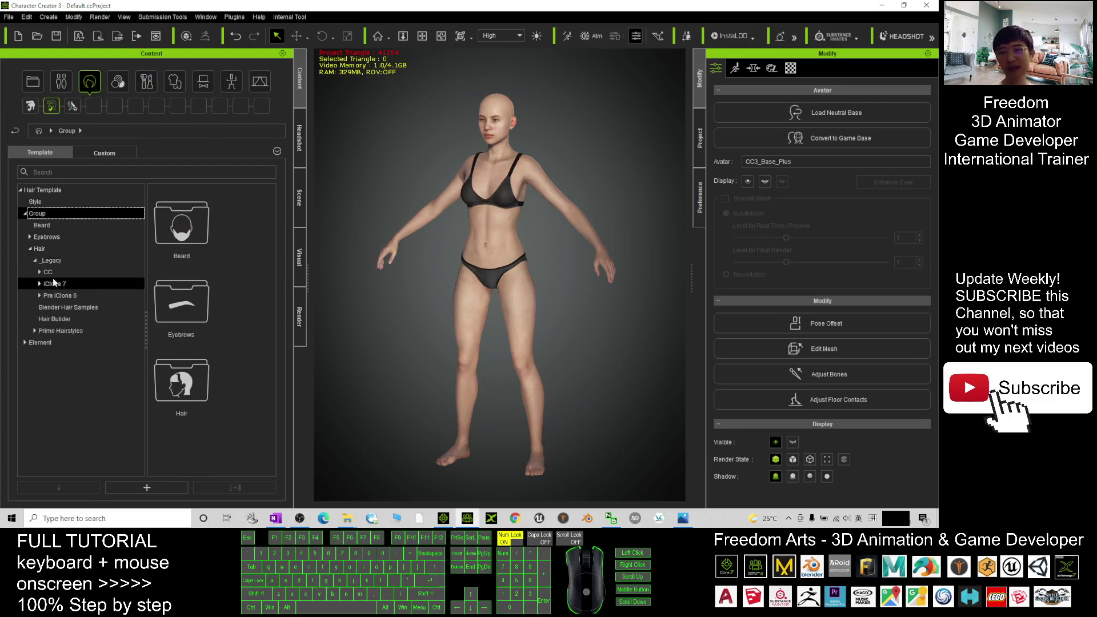
click(40, 272)
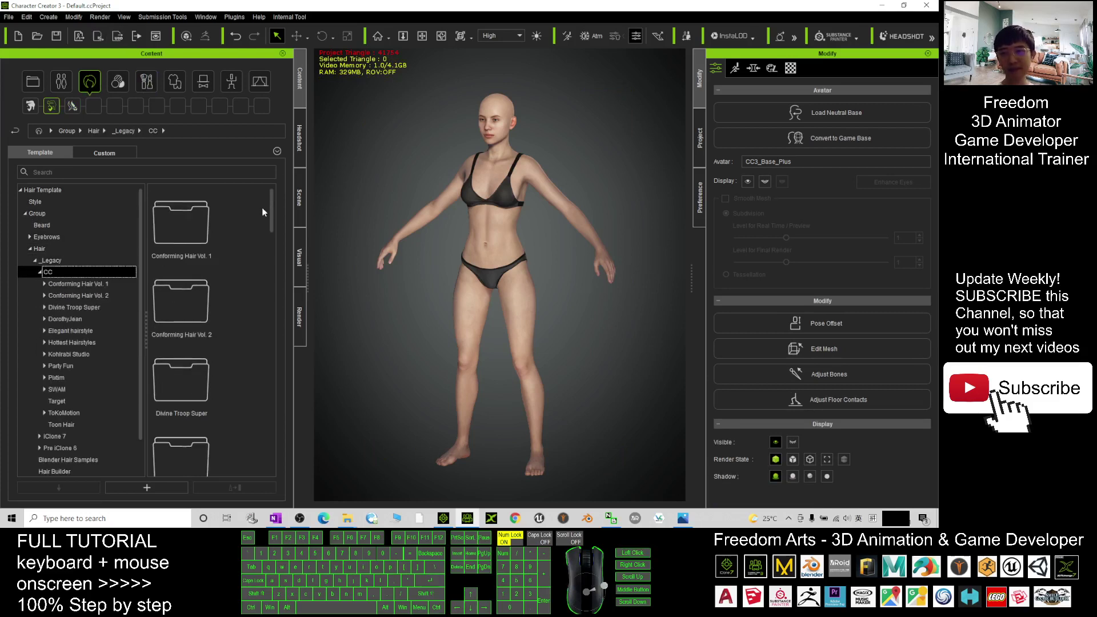
- Apply the Dawn_MorphHair template to the avatar
drag(275, 222, 304, 370)
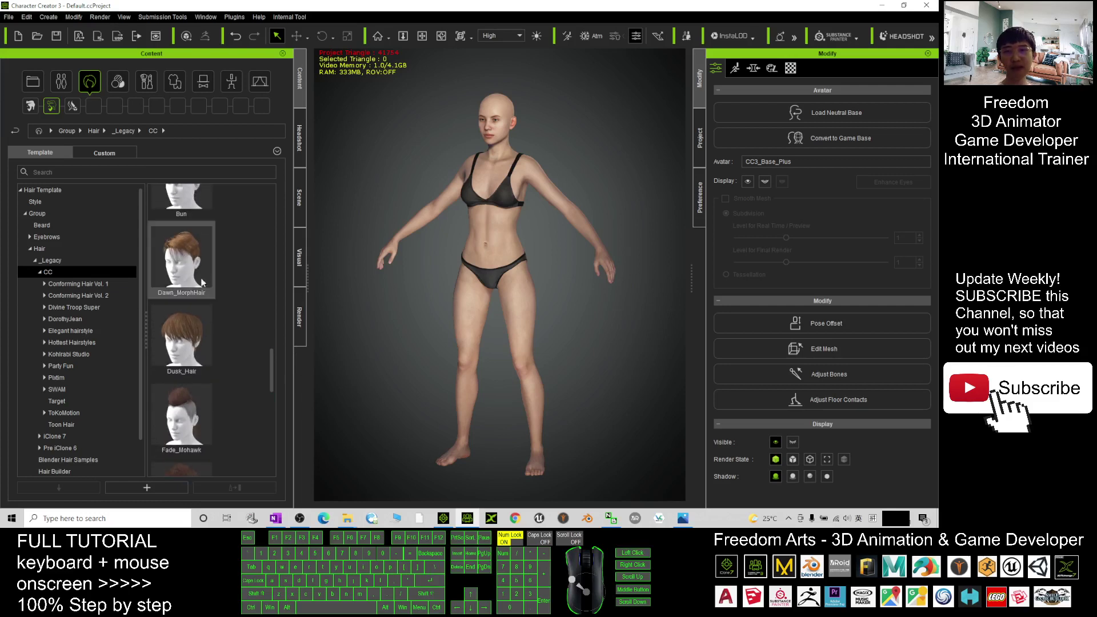
double_click(193, 257)
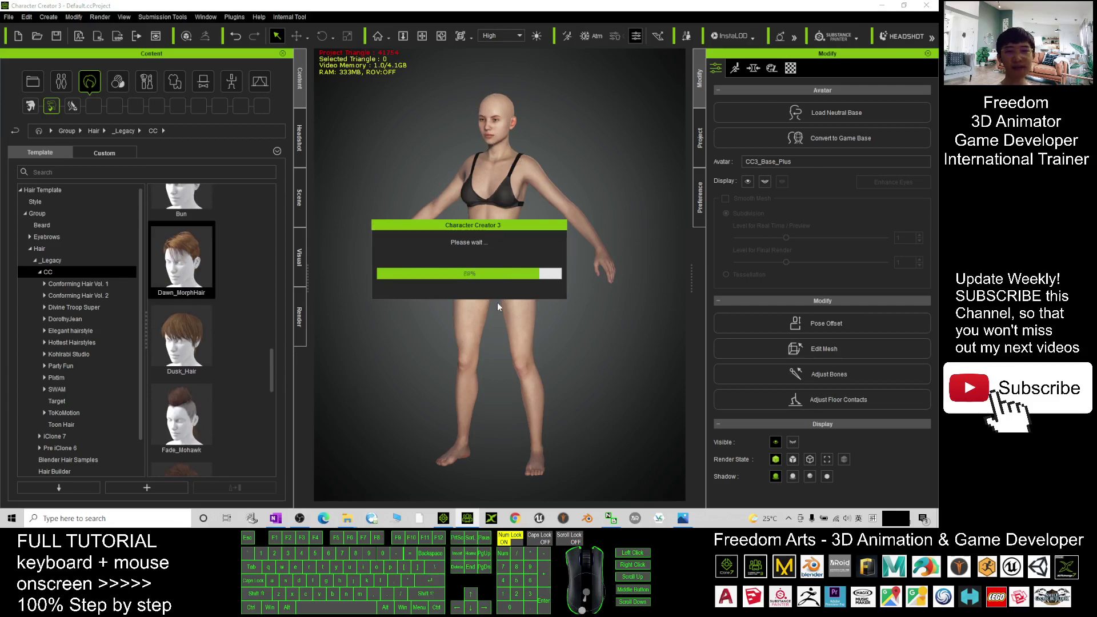
click(445, 520)
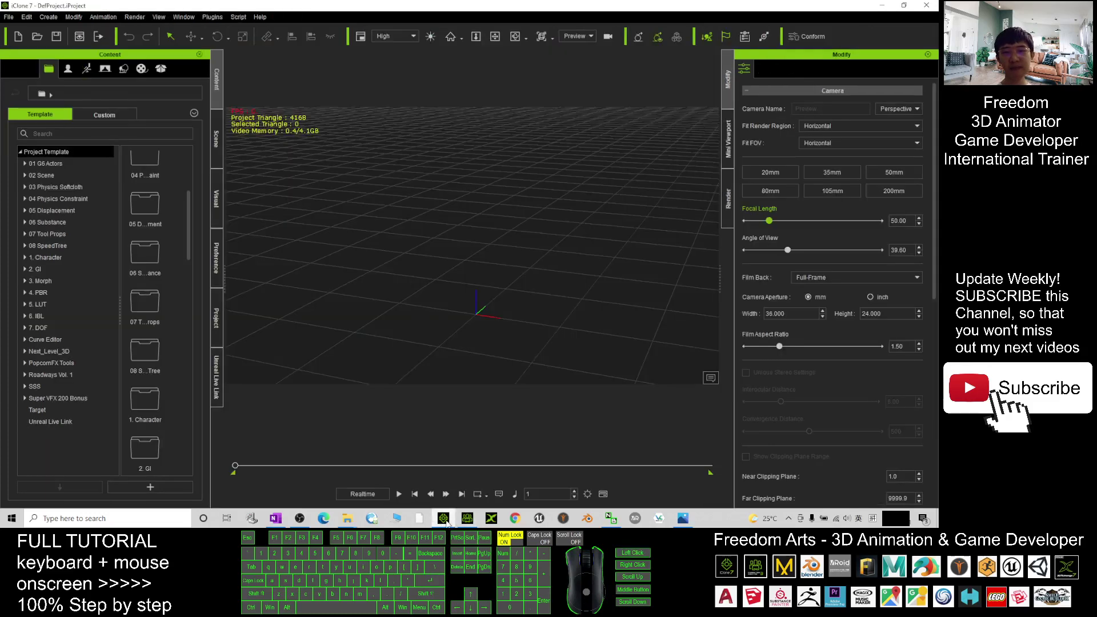
click(466, 518)
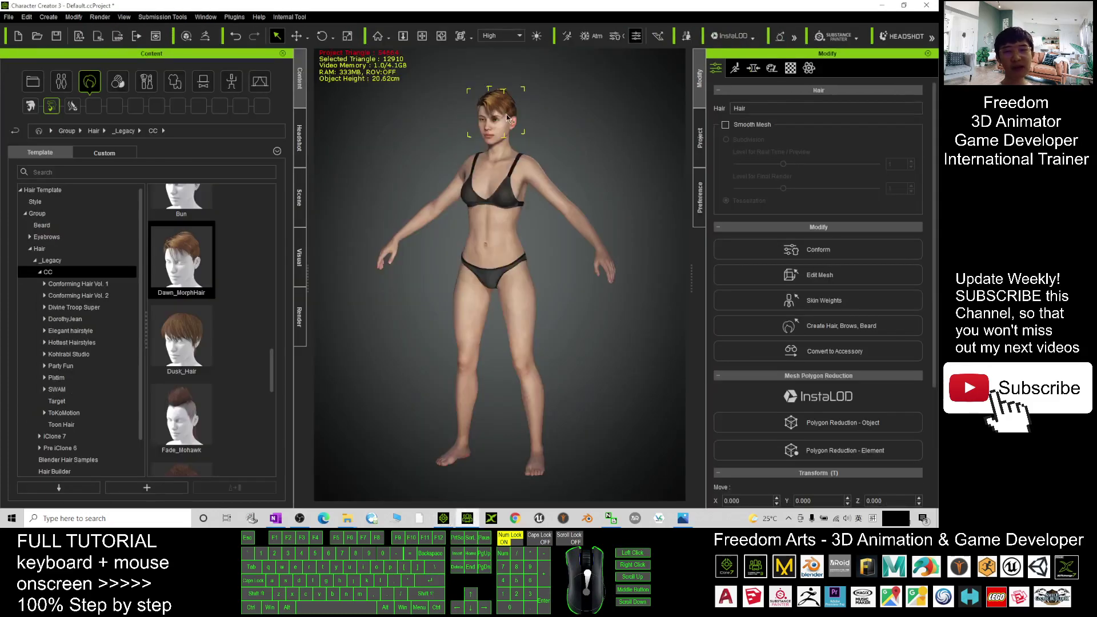
- Examine the hair on the avatar's head up close and keep it selected
scroll(536, 152, up, 4)
key(x)
drag(537, 157, 612, 305)
key(c)
scroll(519, 336, up, 4)
key(x)
key(c)
drag(612, 305, 437, 329)
scroll(470, 205, down, 4)
key(q)
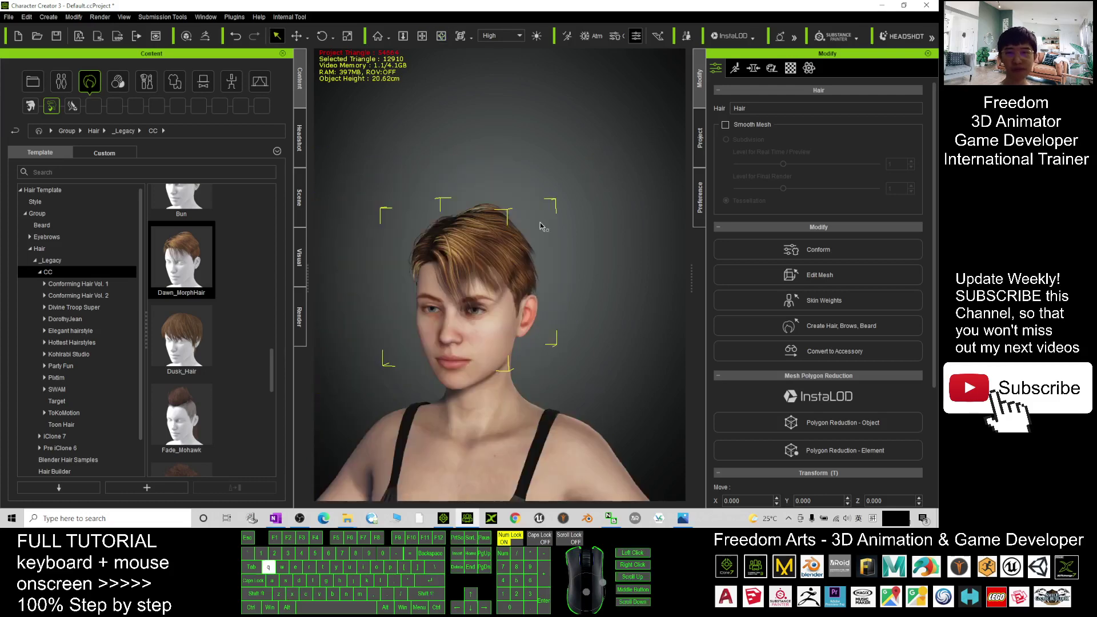
click(568, 159)
click(478, 231)
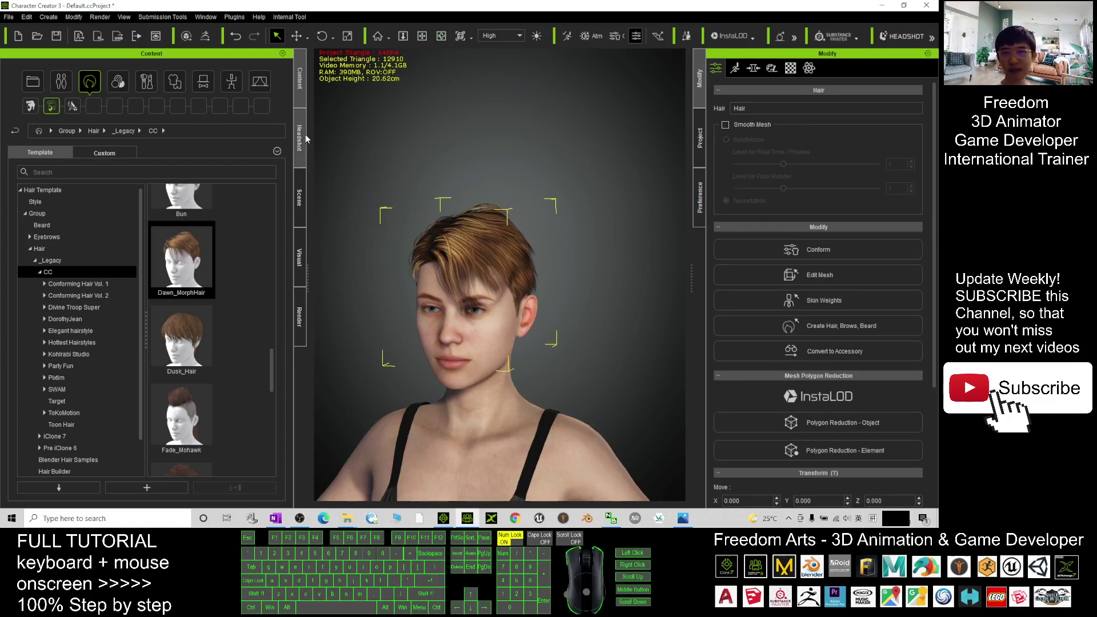
- Convert the avatar's hair to an accessory using the Bake Current Shape geometry option
click(299, 200)
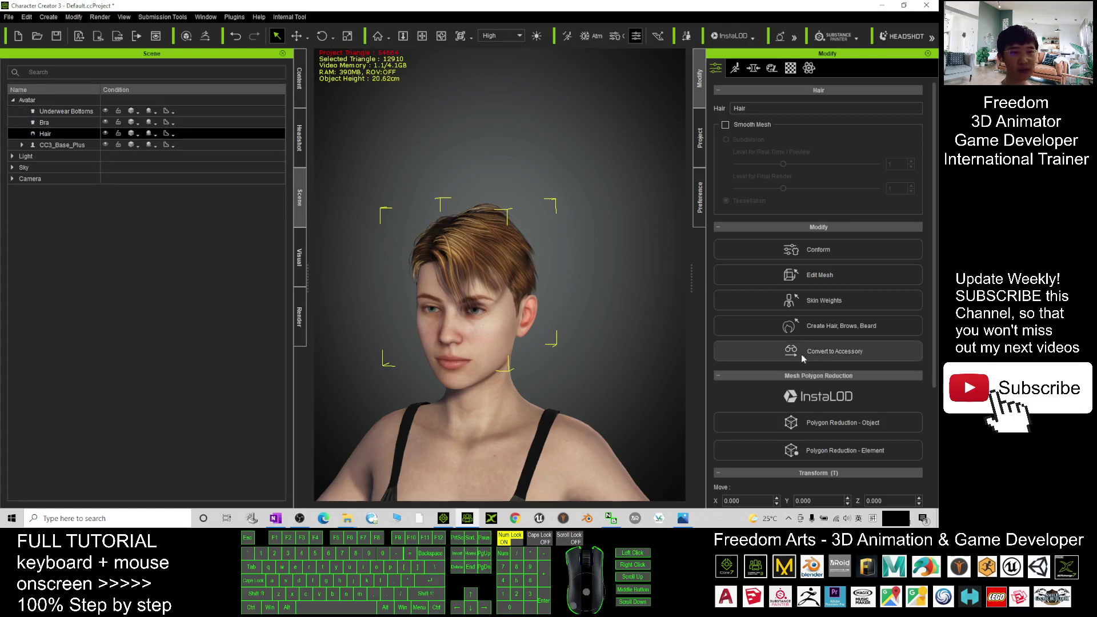
click(824, 350)
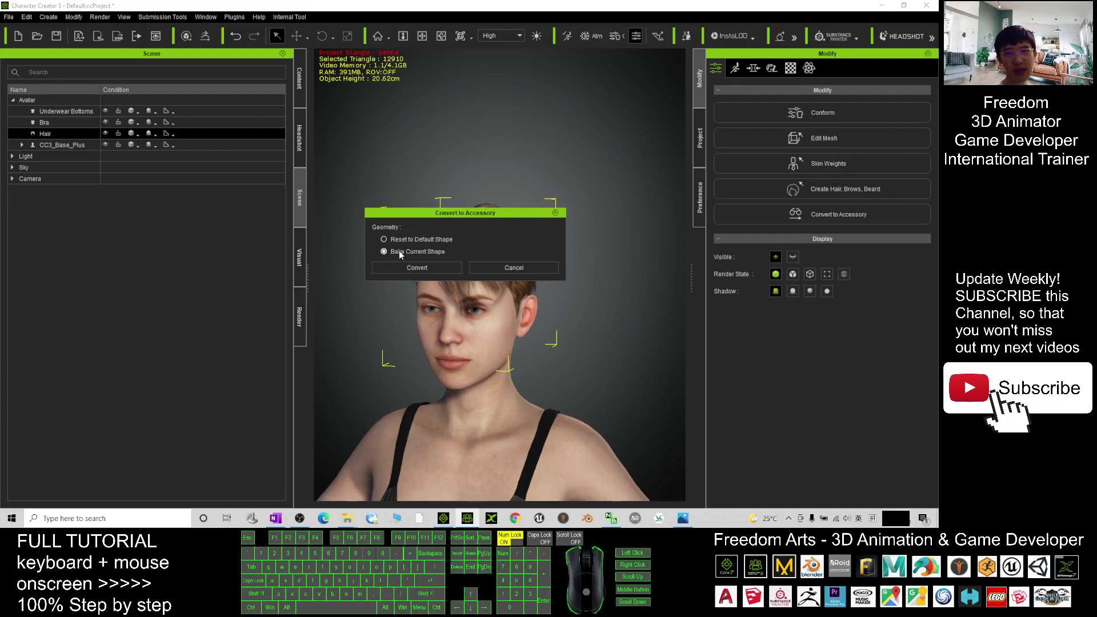
click(417, 269)
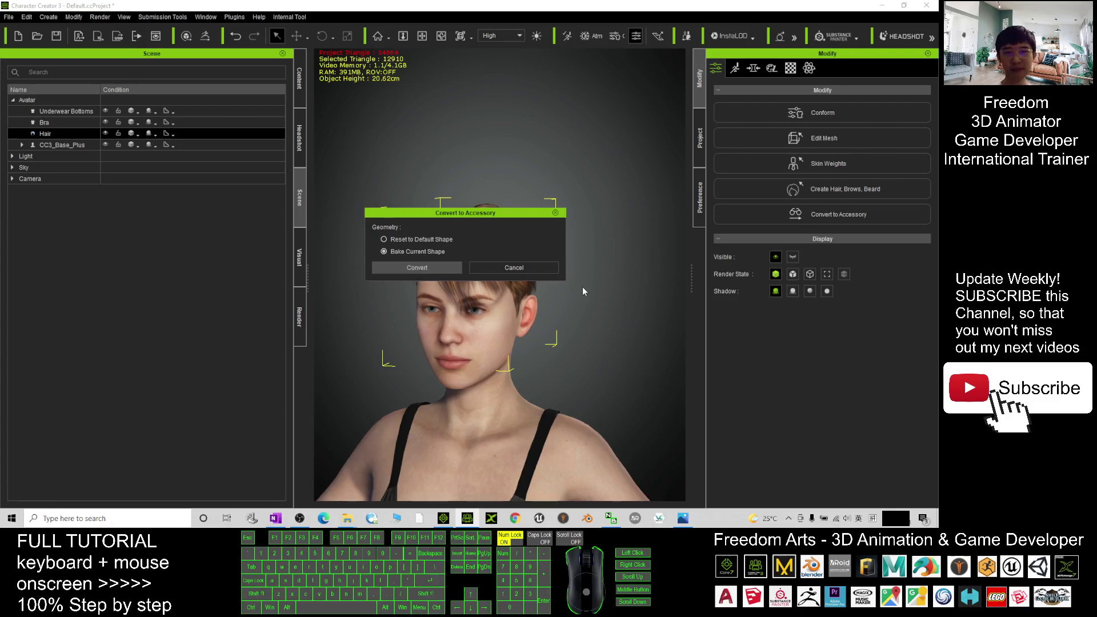
- Send the character with its accessory hair to iClone 7 and switch to iClone
scroll(584, 288, down, 4)
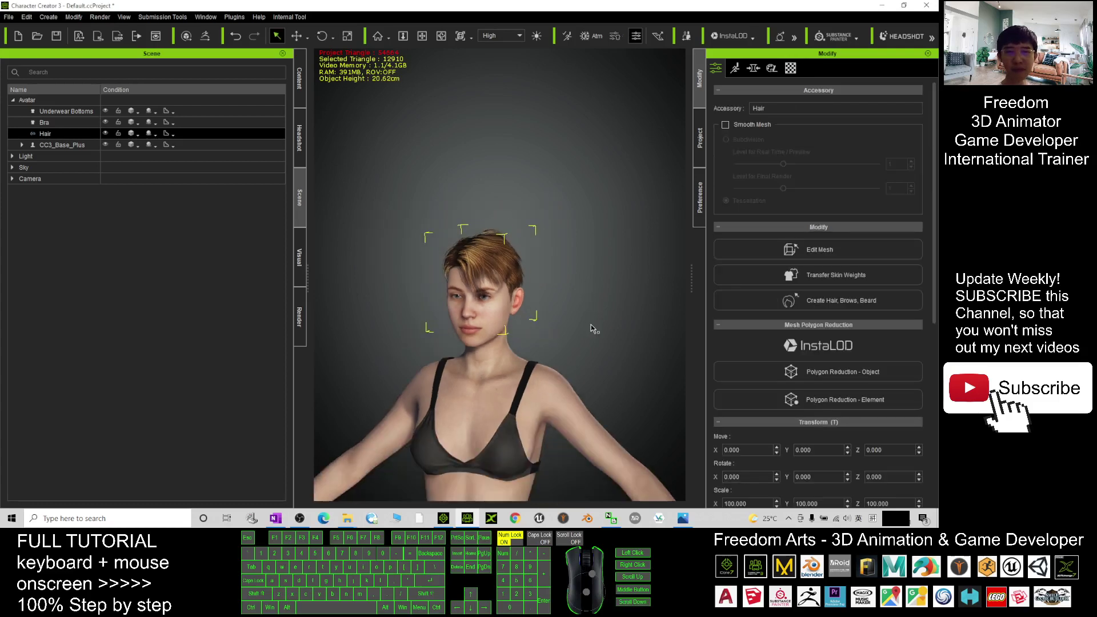
key(c)
drag(582, 340, 632, 299)
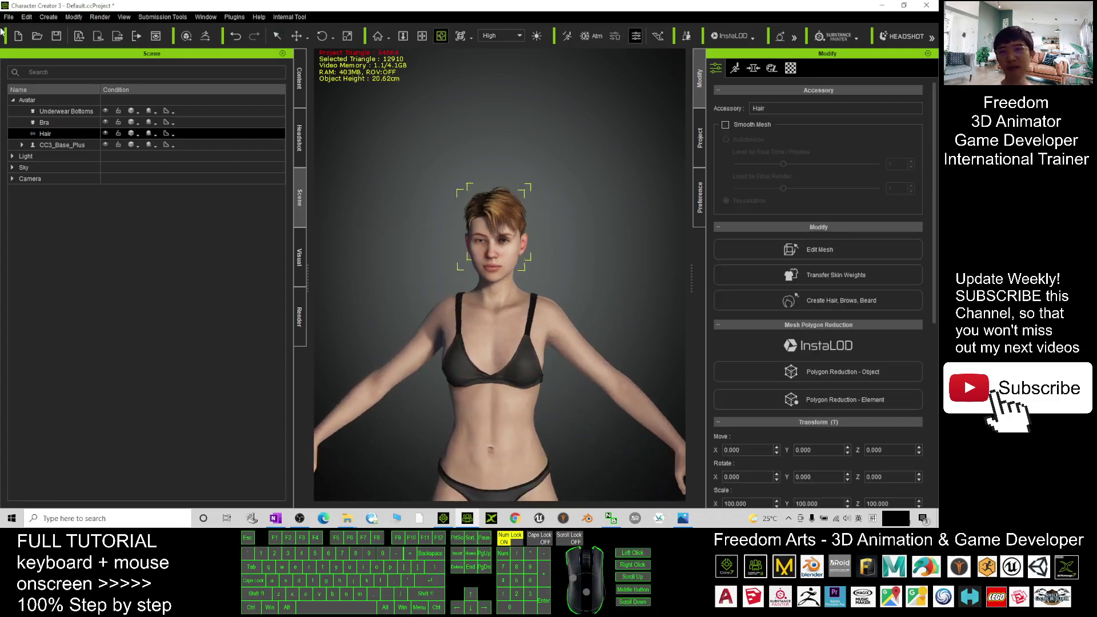
click(103, 40)
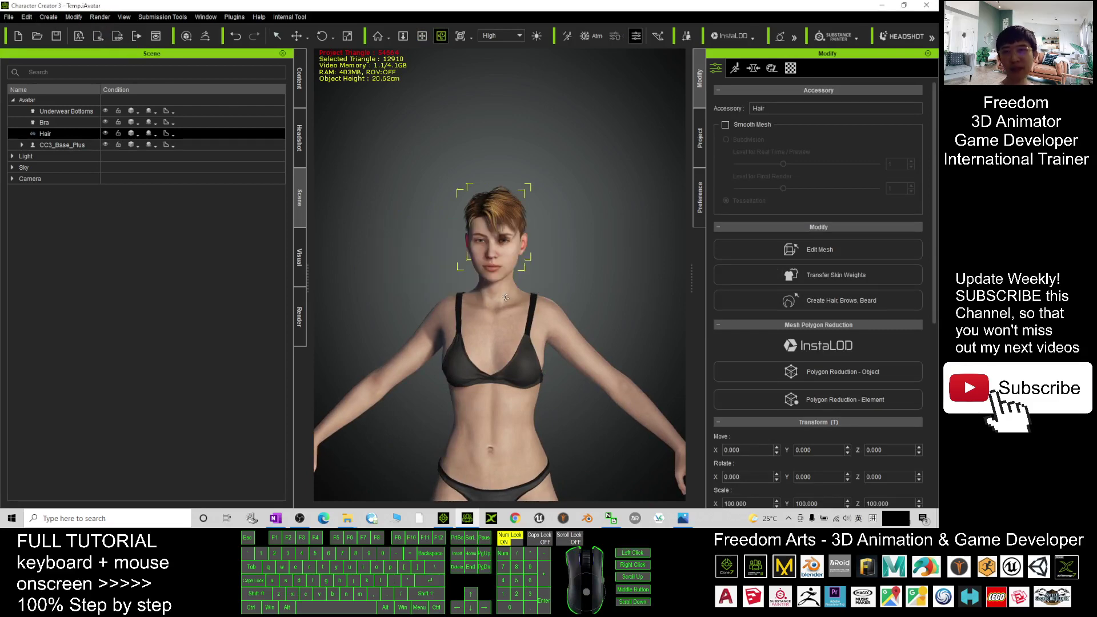
click(443, 519)
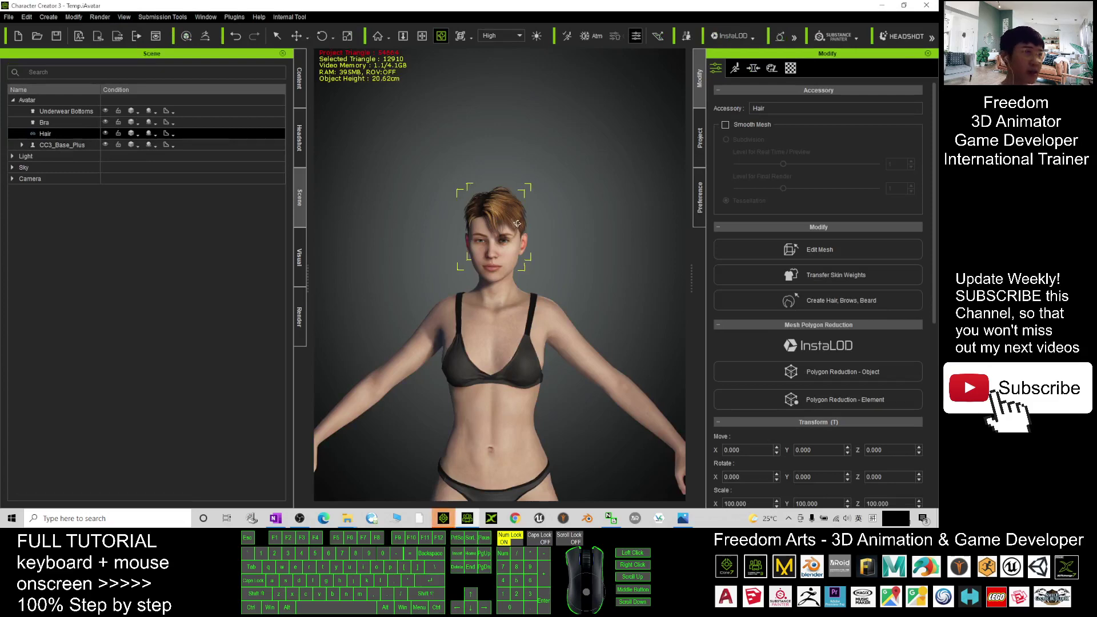
click(443, 518)
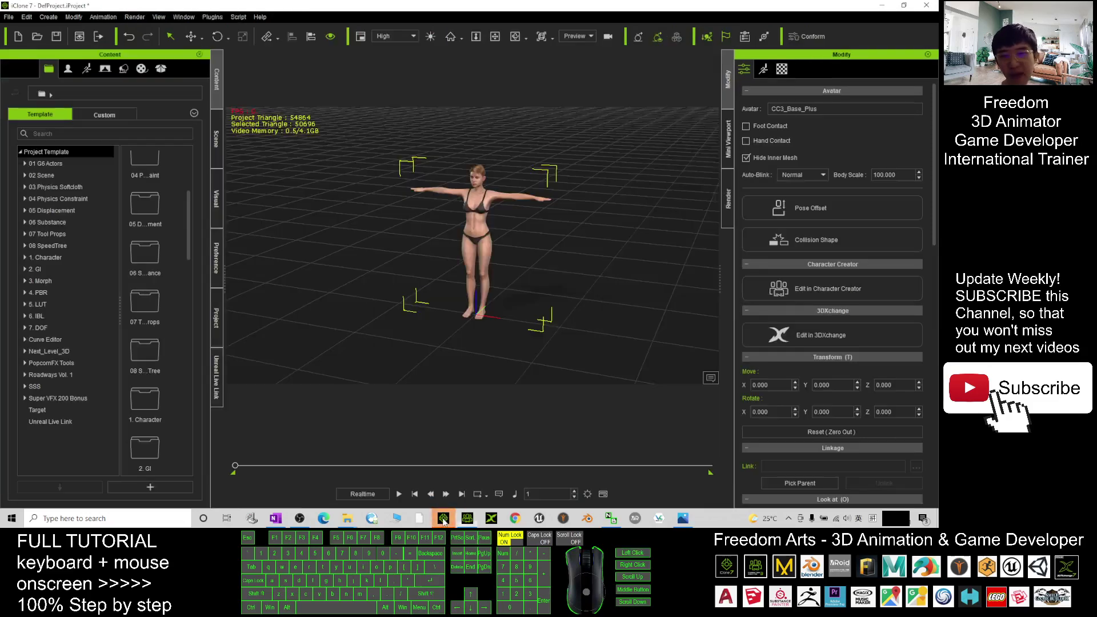
- Select the hair accessory on the imported avatar's head
scroll(489, 202, up, 7)
key(x)
drag(532, 265, 536, 289)
scroll(536, 289, down, 6)
scroll(523, 220, up, 2)
key(x)
drag(521, 218, 457, 211)
click(480, 233)
click(480, 233)
scroll(481, 240, up, 4)
key(c)
- Detach the hair accessory from its CC_Base_Head parent so it becomes a separate prop
click(216, 140)
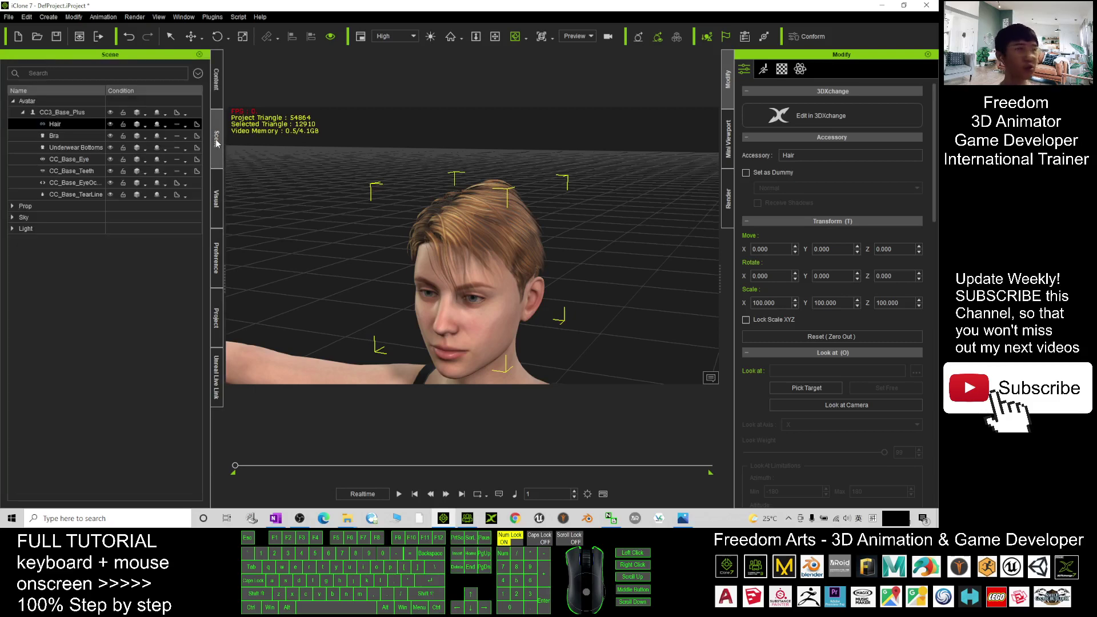
click(746, 71)
drag(935, 122, 934, 276)
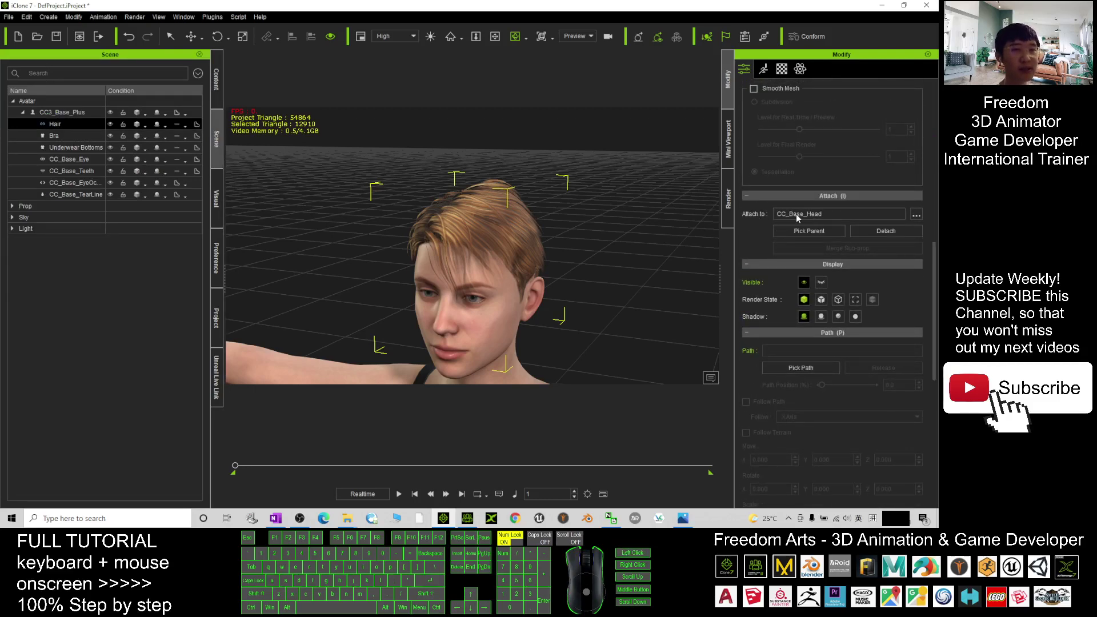
click(880, 232)
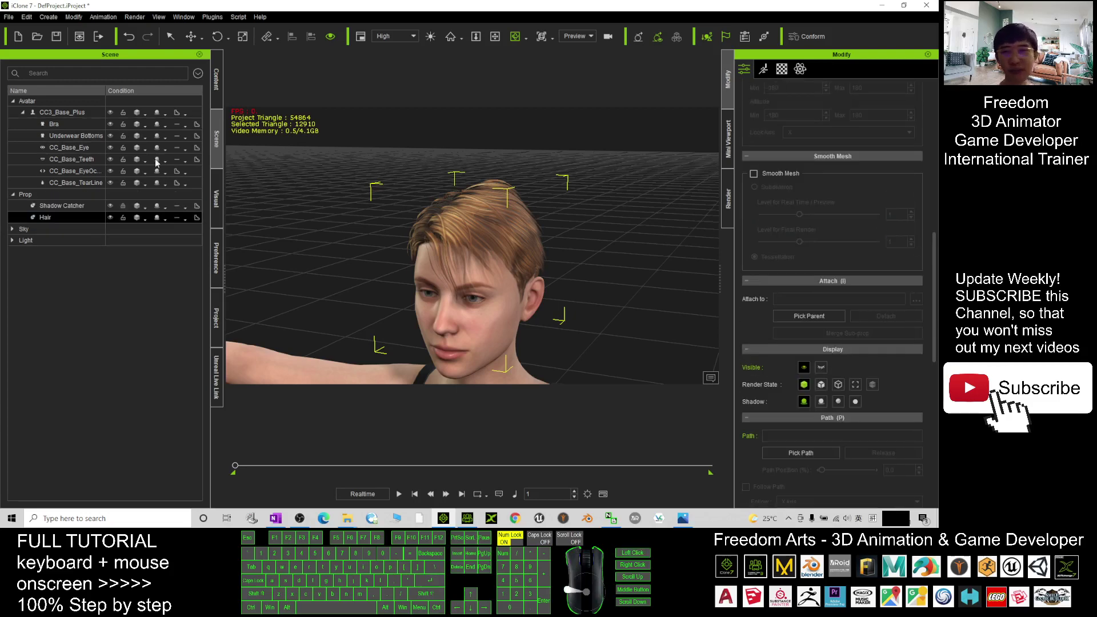
- Delete the CC3_Base_Plus avatar from the scene
click(73, 113)
click(52, 113)
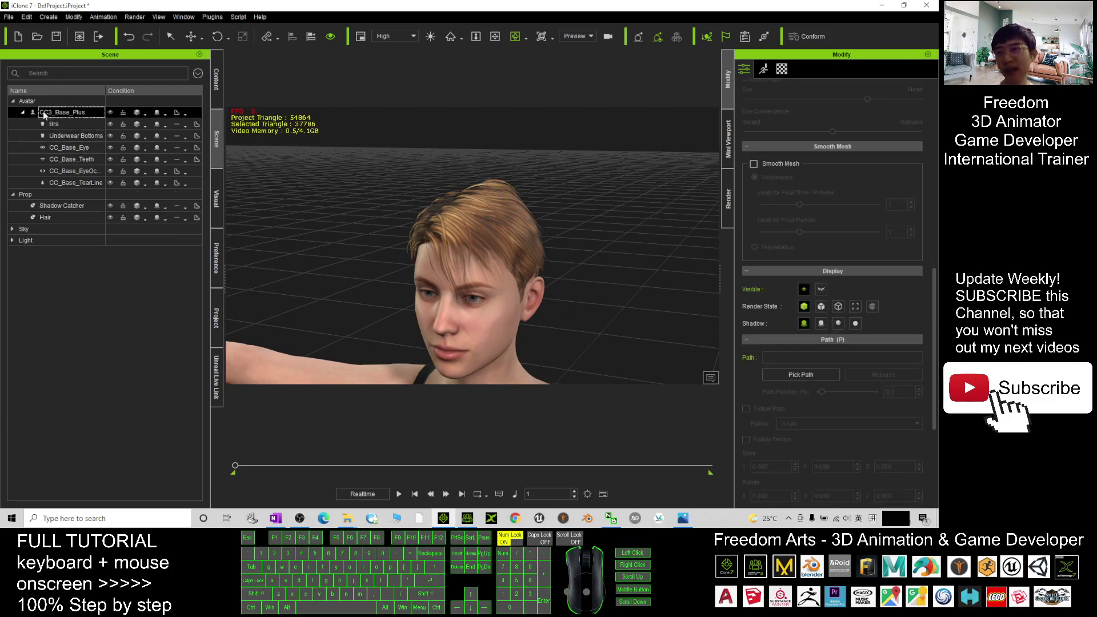
key(Delete)
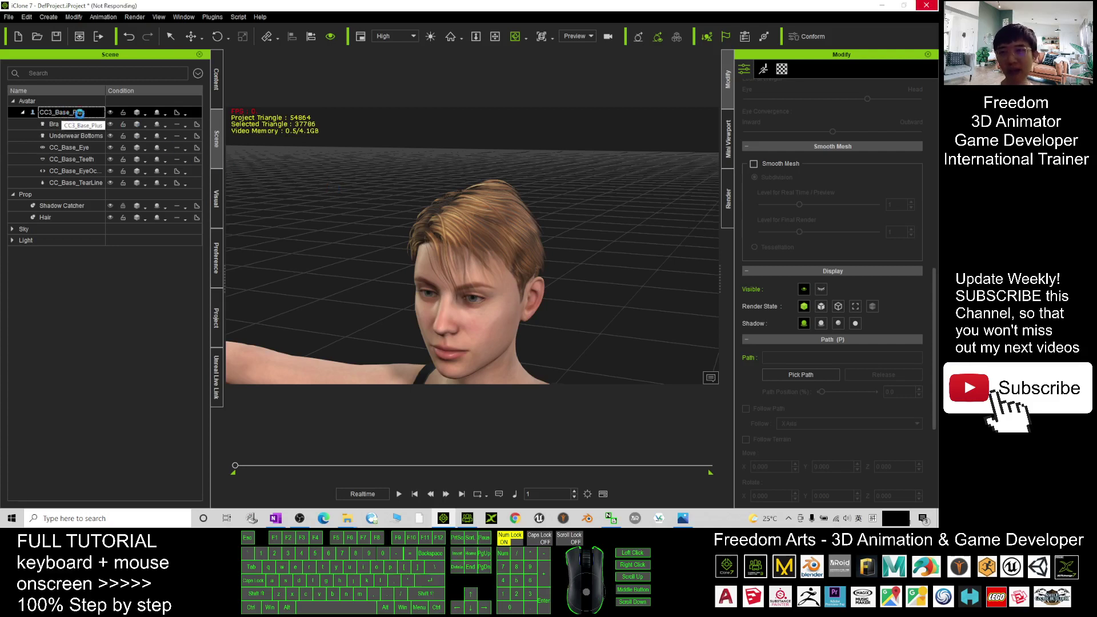
- Select the detached hair prop and examine it up close from several sides
scroll(519, 326, down, 6)
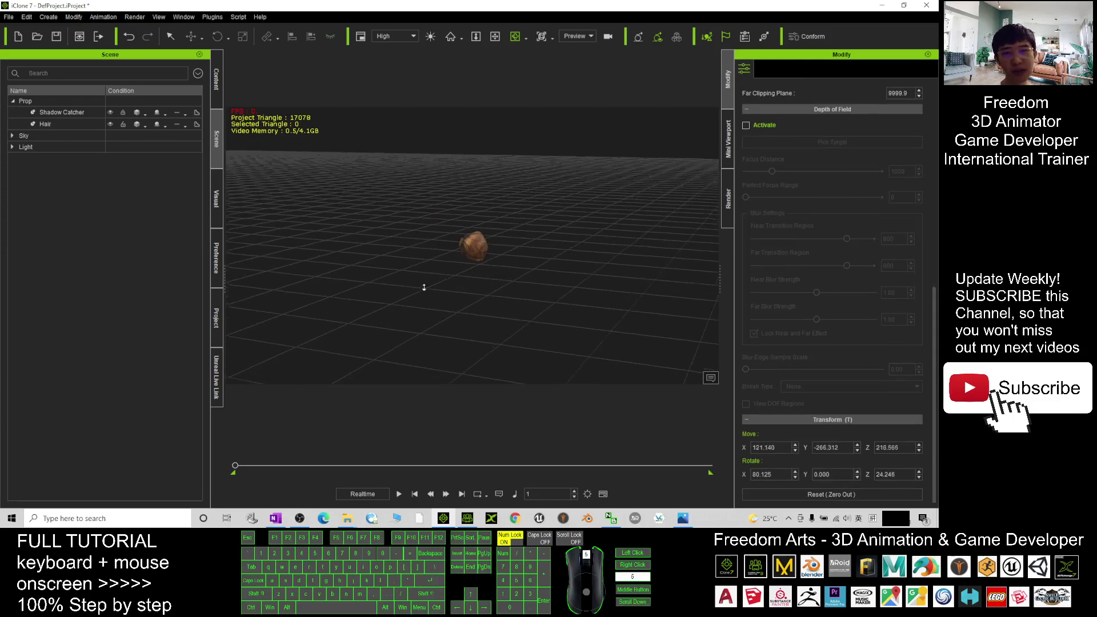
scroll(424, 287, up, 5)
click(485, 274)
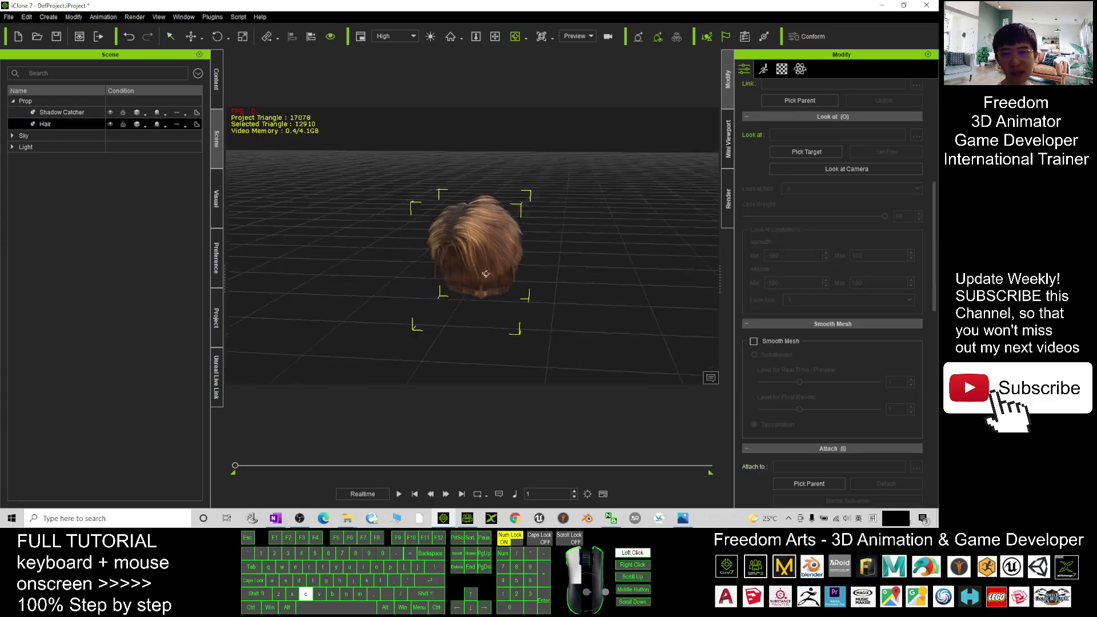
mouse_move(486, 274)
mouse_down()
mouse_move(631, 277)
mouse_move(482, 262)
mouse_up()
scroll(482, 262, up, 5)
scroll(482, 262, down, 5)
scroll(482, 262, up, 2)
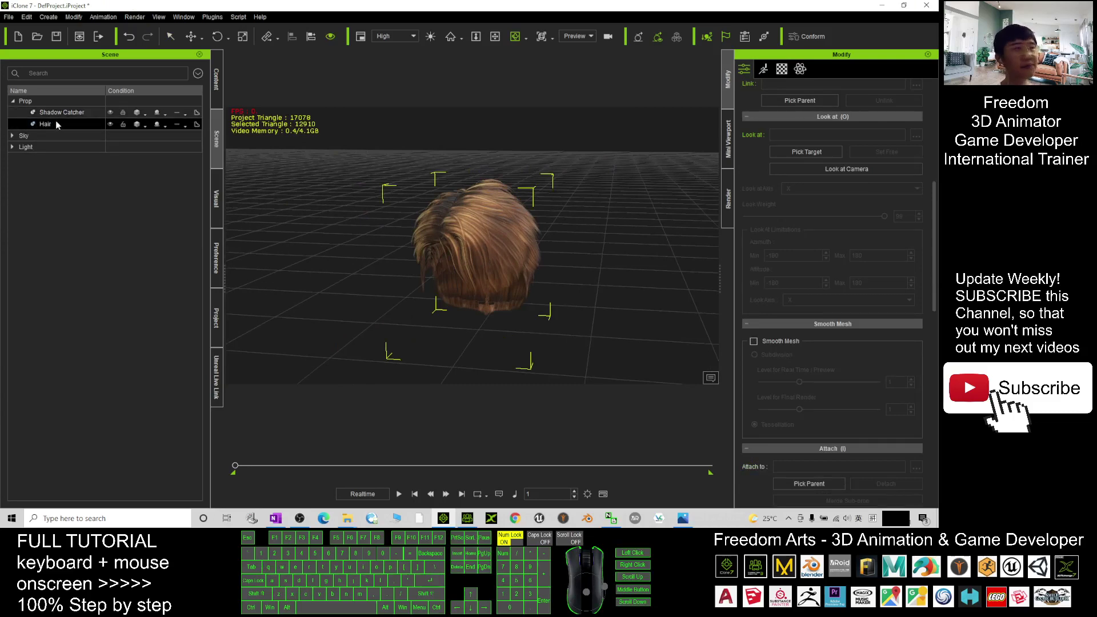
drag(566, 283, 770, 276)
scroll(460, 276, up, 3)
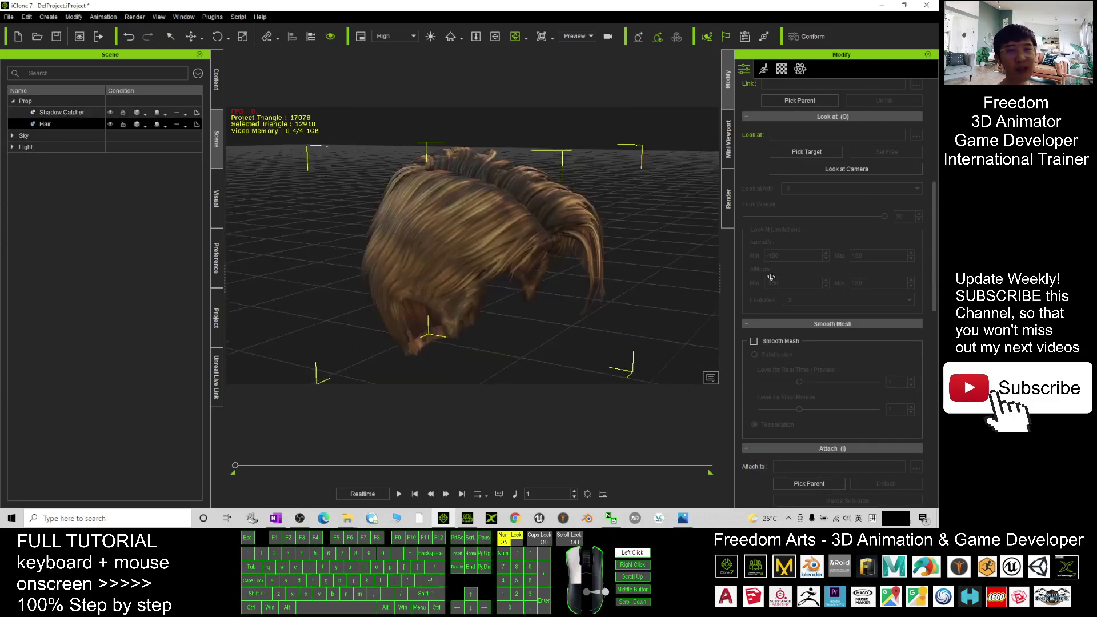
- Save the selected hair to the custom Prop library under its default name
click(217, 85)
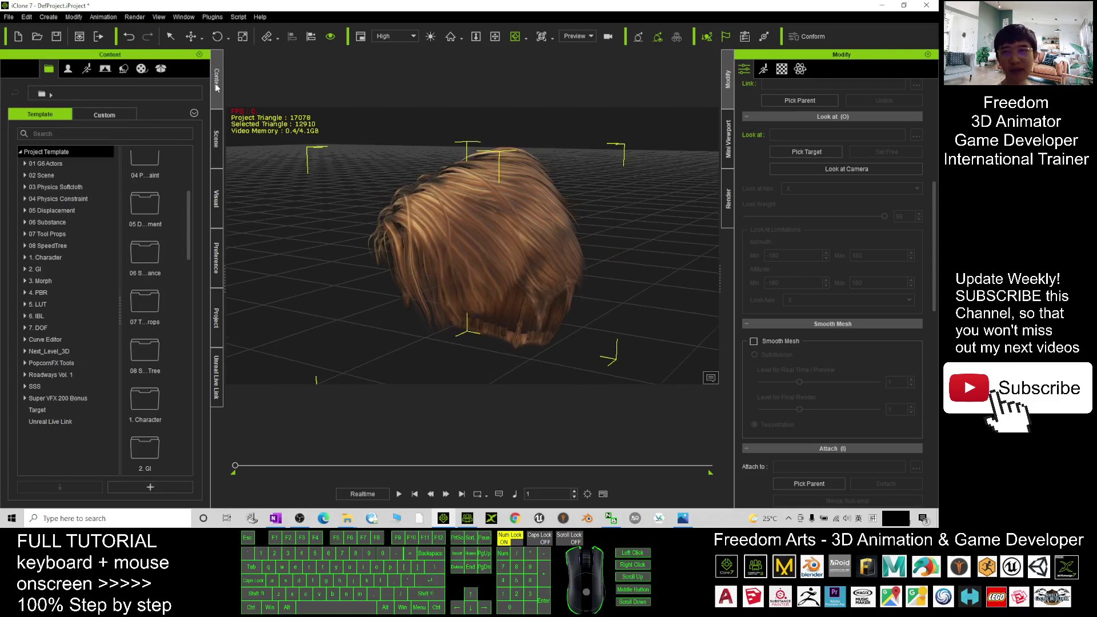
click(124, 70)
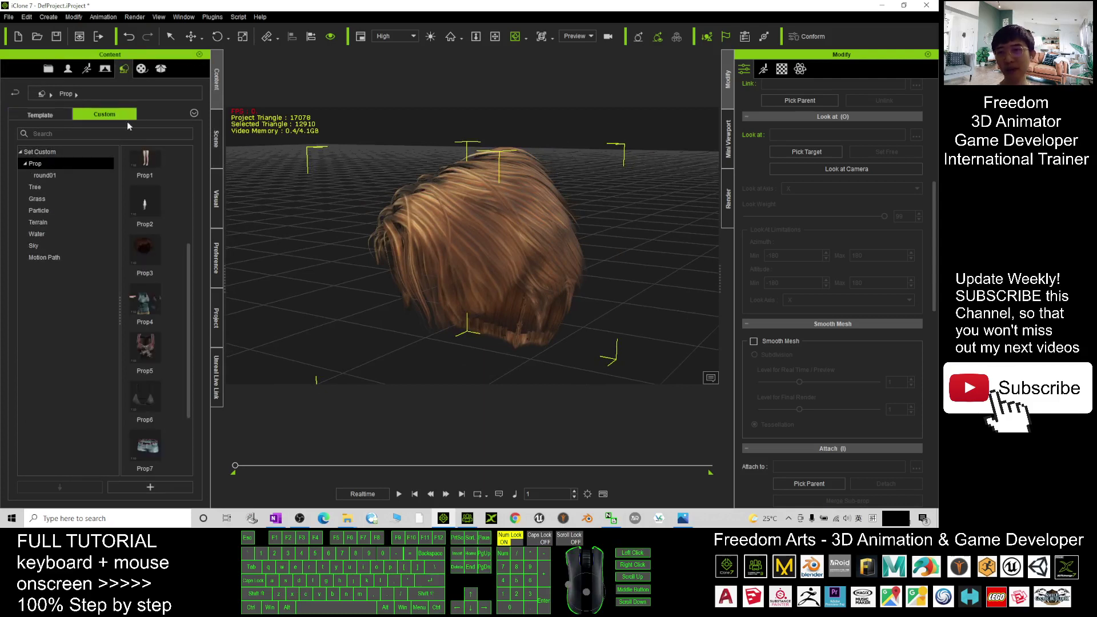
click(35, 164)
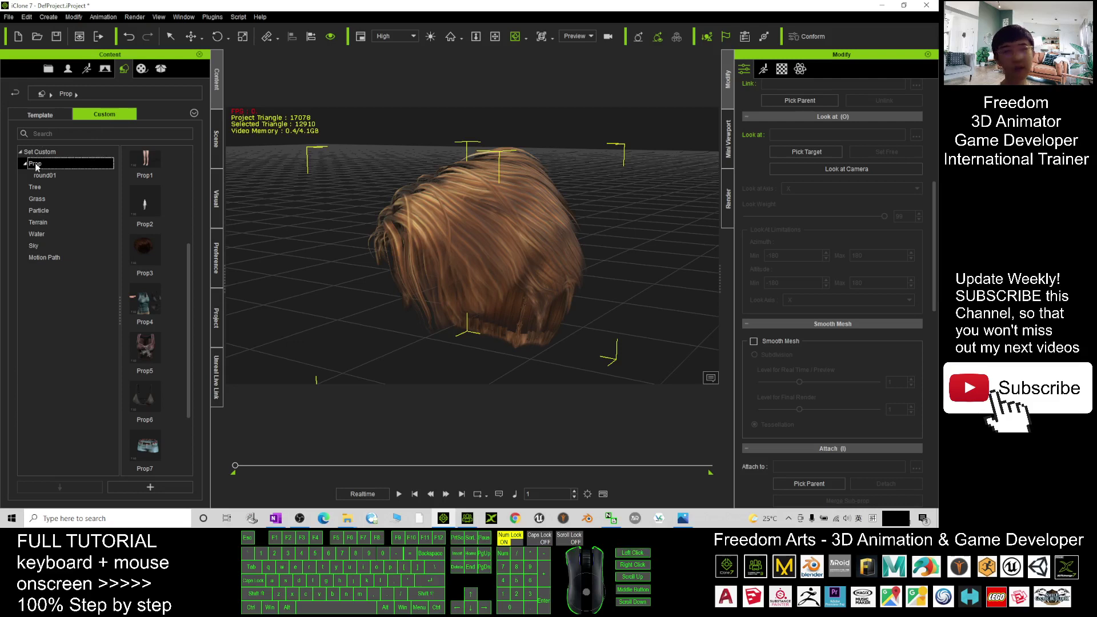
scroll(188, 259, down, 2)
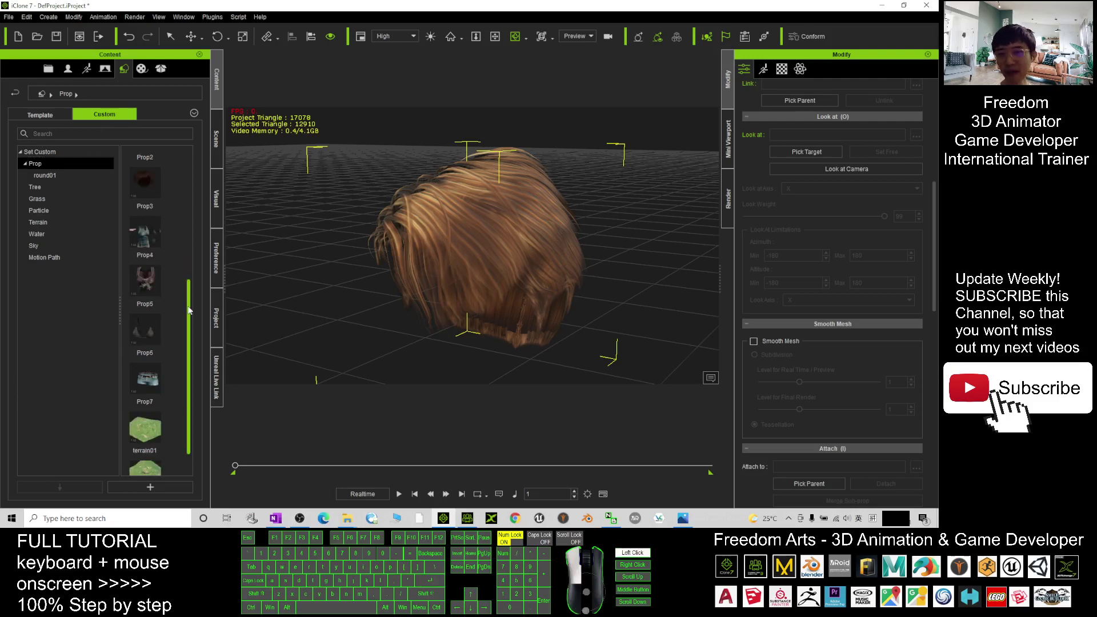
click(153, 486)
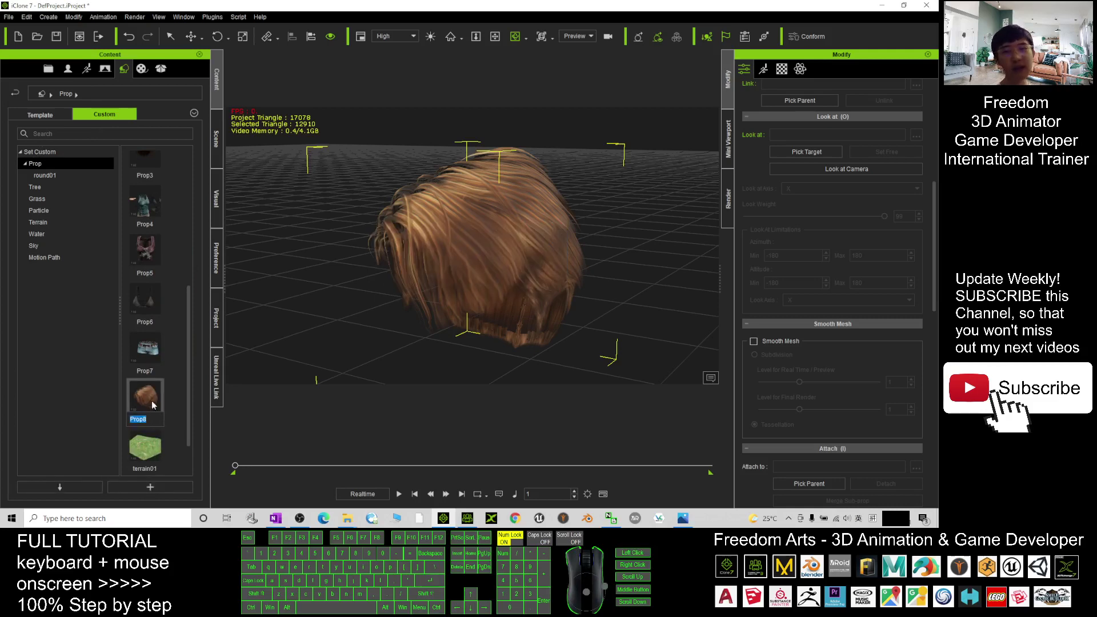
click(340, 364)
scroll(405, 291, down, 8)
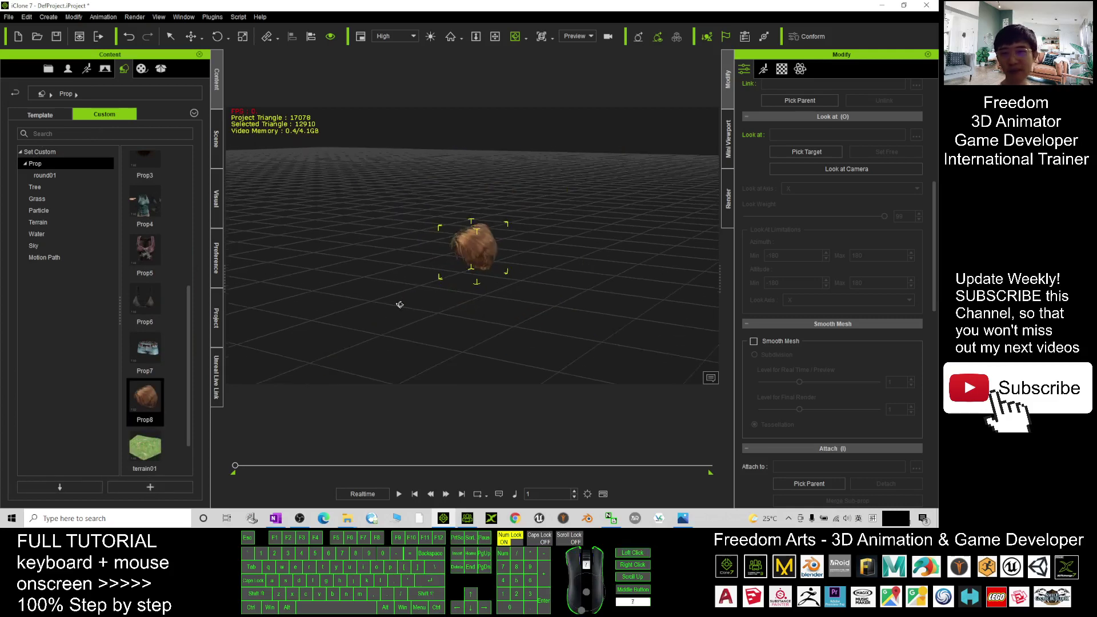
key(x)
drag(415, 271, 465, 294)
key(z)
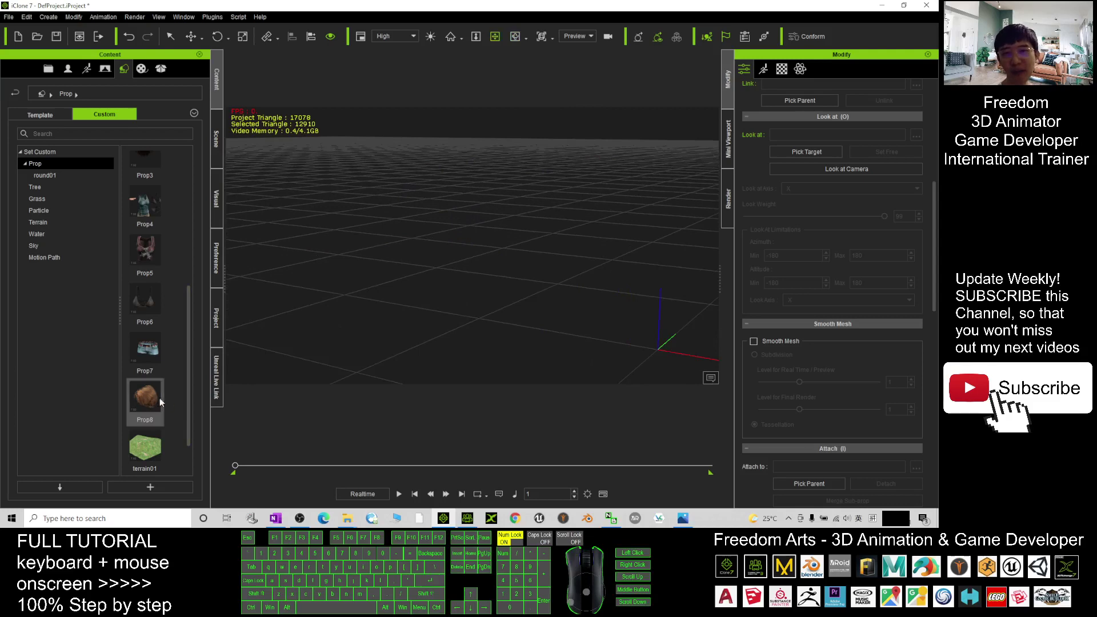
- Place the saved Prop8 hair from the custom Prop library into the scene and view it up close
drag(157, 399, 481, 300)
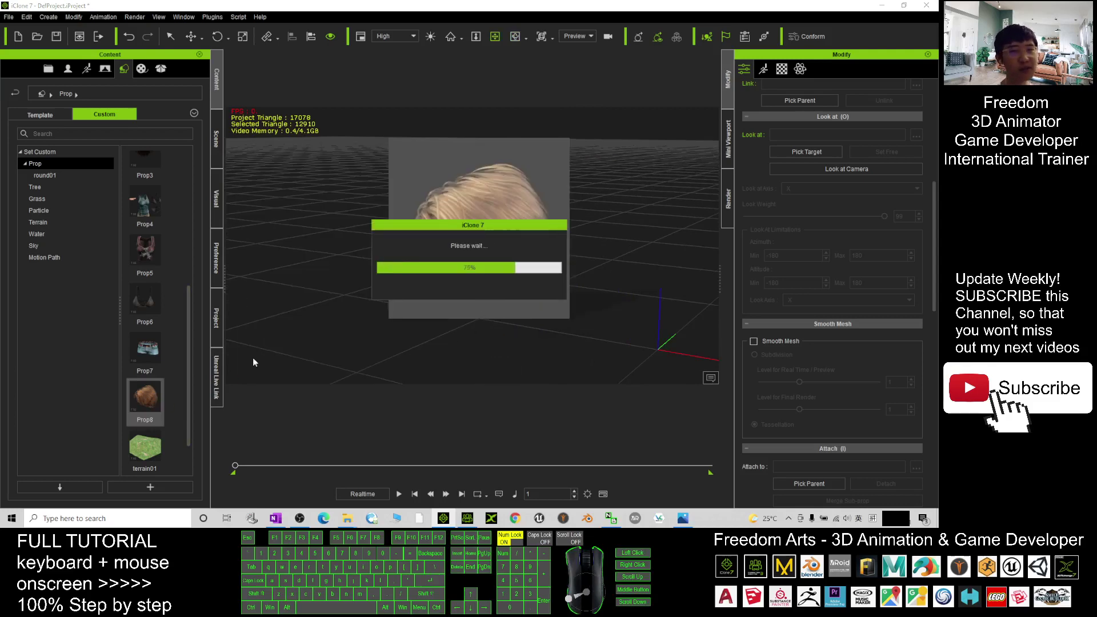
scroll(519, 312, up, 4)
key(x)
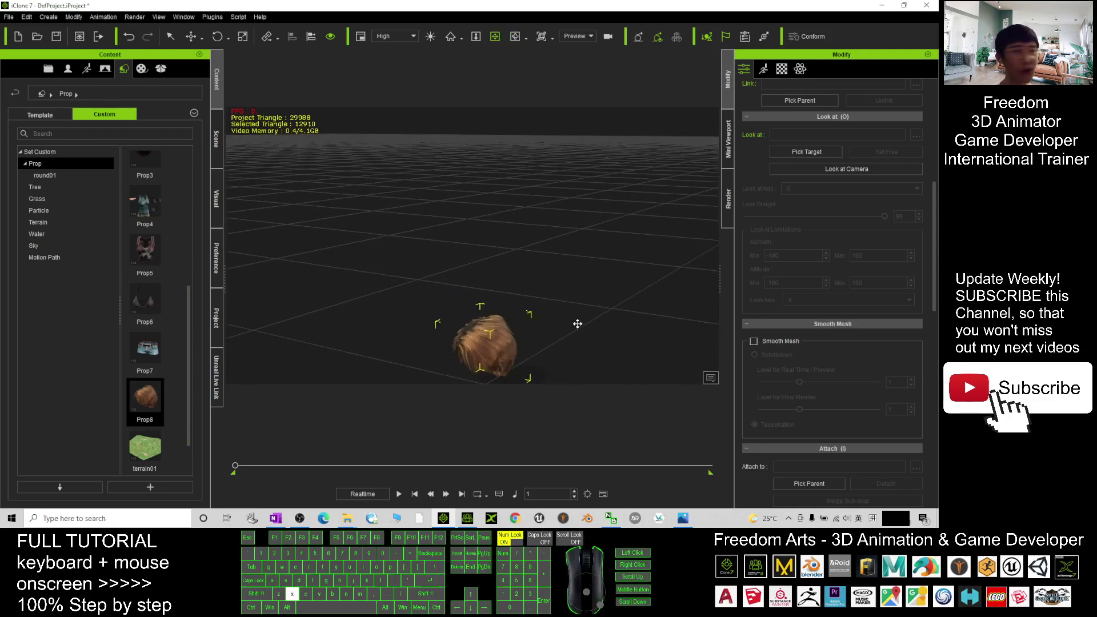
drag(577, 323, 523, 234)
key(c)
drag(522, 234, 280, 282)
scroll(483, 246, up, 4)
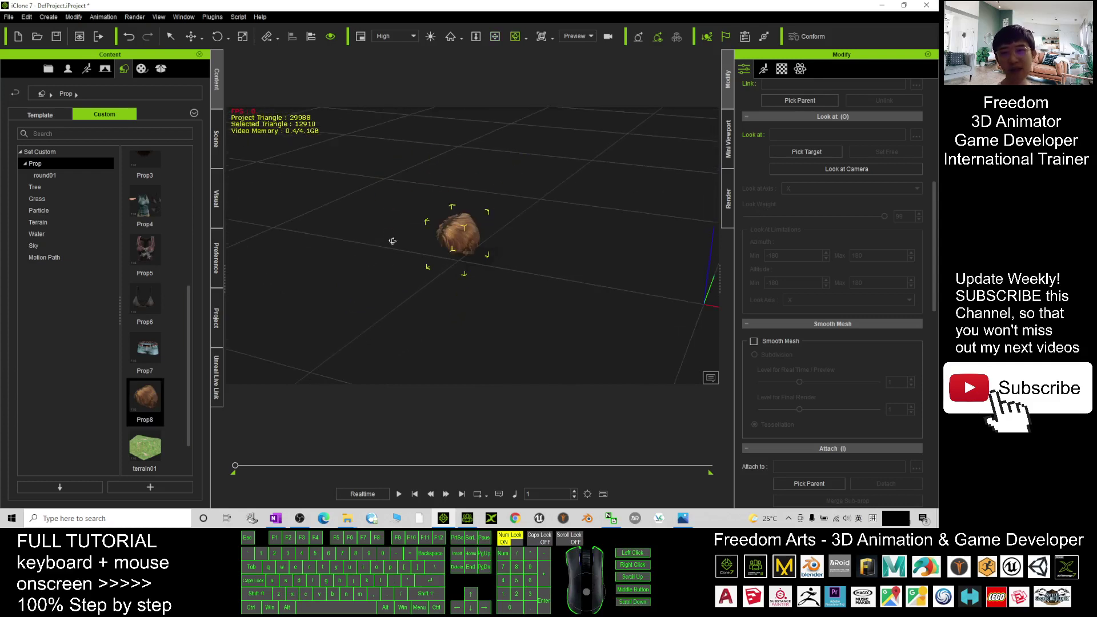
- Add a second copy of the Prop8 hair beside the first and examine it from several angles
drag(154, 407, 685, 289)
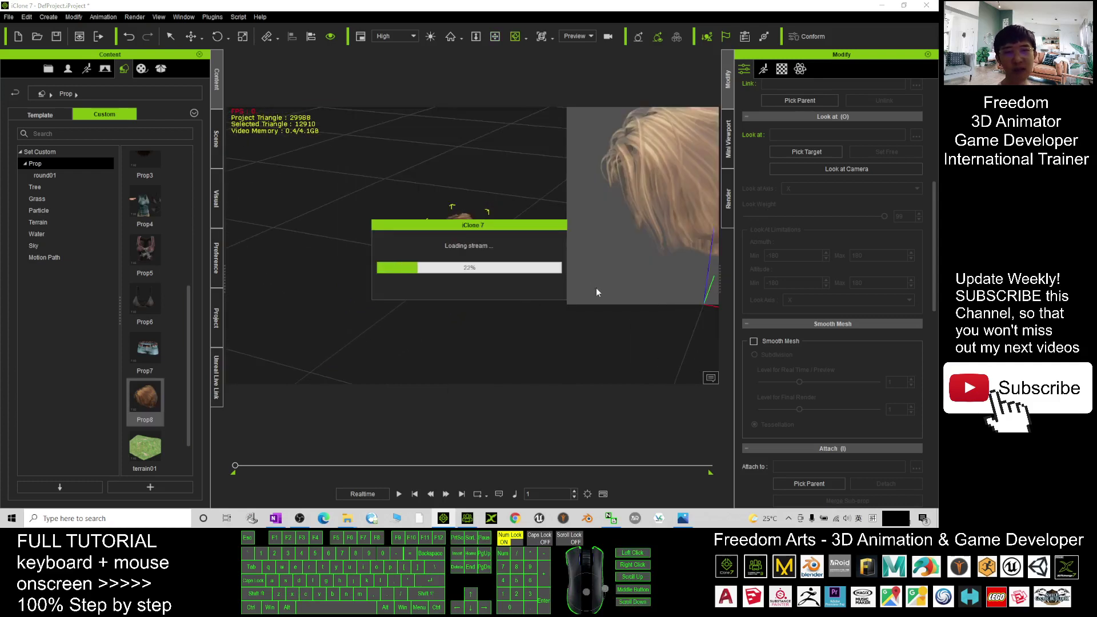
drag(557, 286, 405, 212)
scroll(552, 316, up, 3)
scroll(552, 316, down, 2)
key(x)
key(c)
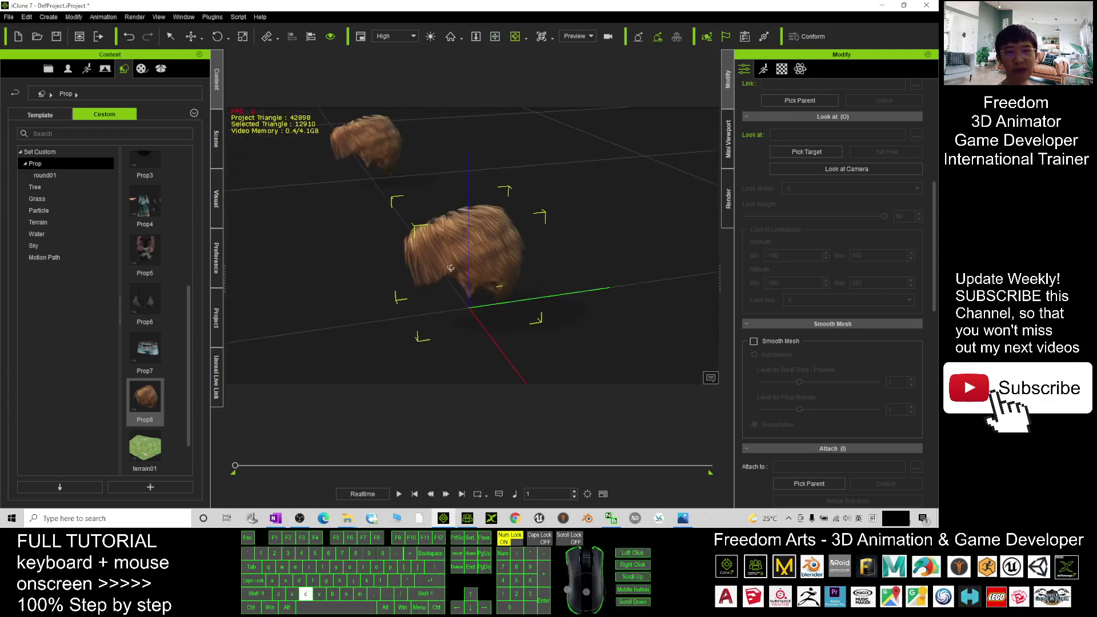
drag(594, 234, 717, 204)
right_drag(708, 202, 528, 375)
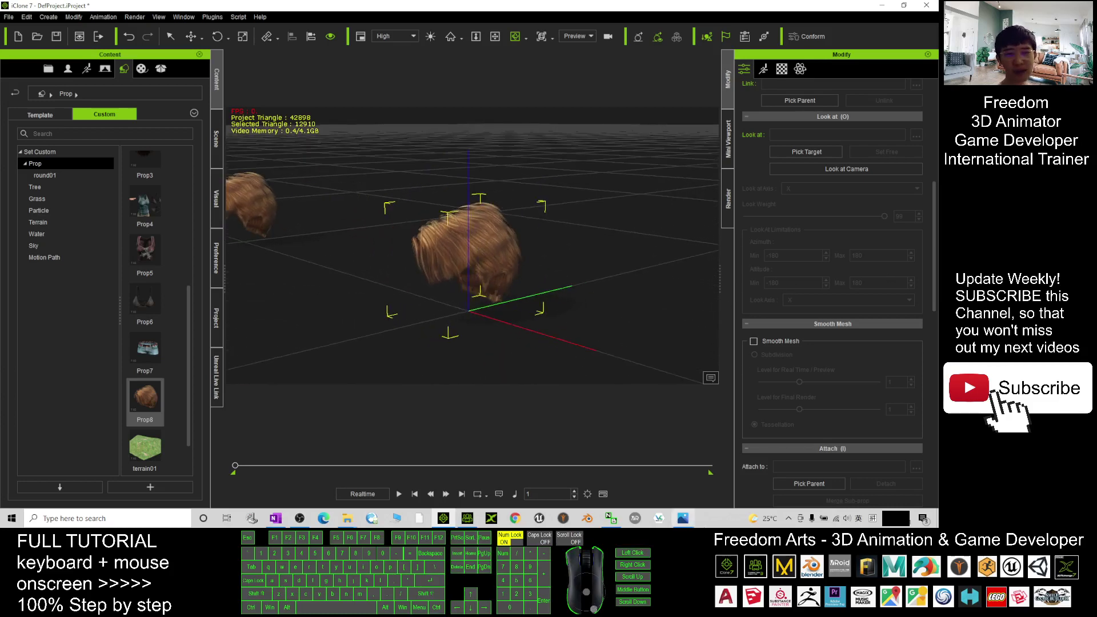
- View the cover.png image, then switch to Character Creator 3 and examine the original hair on the avatar
click(683, 519)
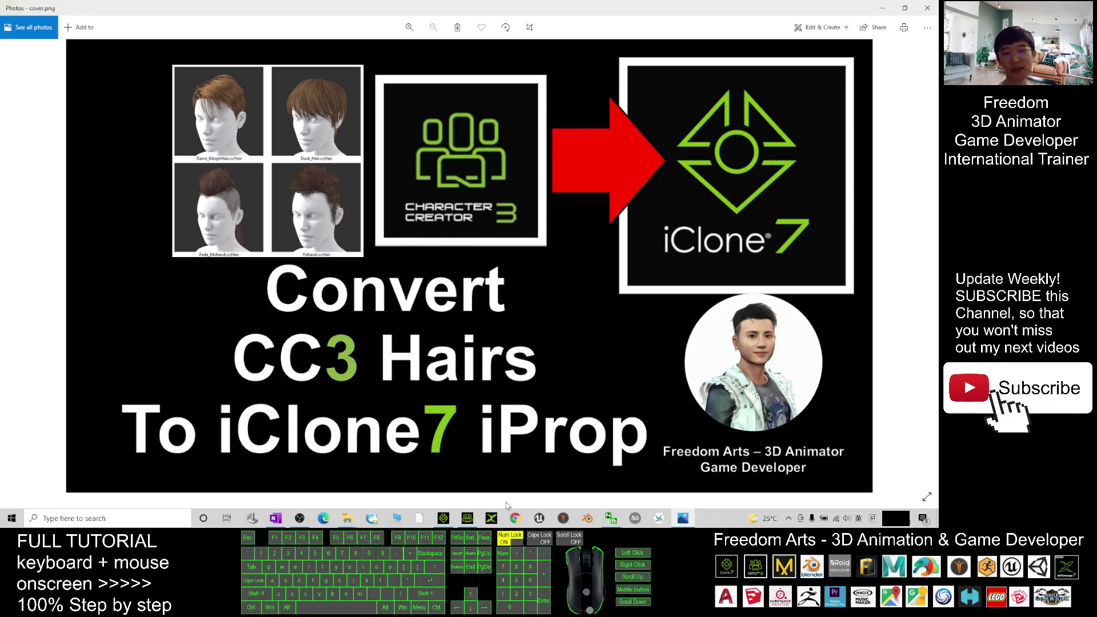
click(464, 520)
scroll(600, 308, up, 3)
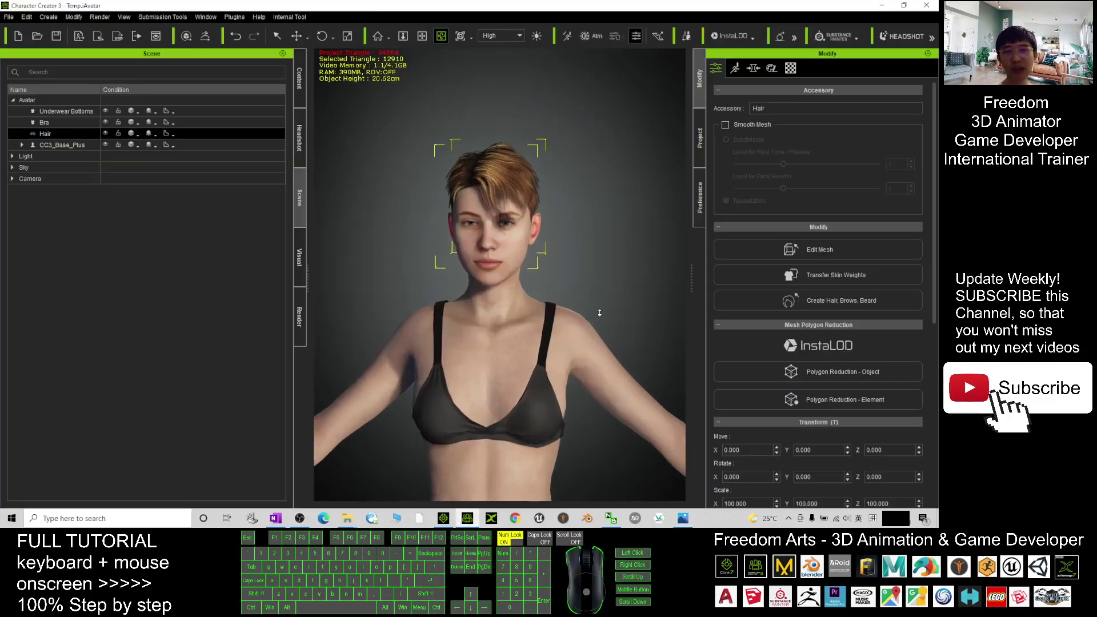
drag(595, 245, 451, 367)
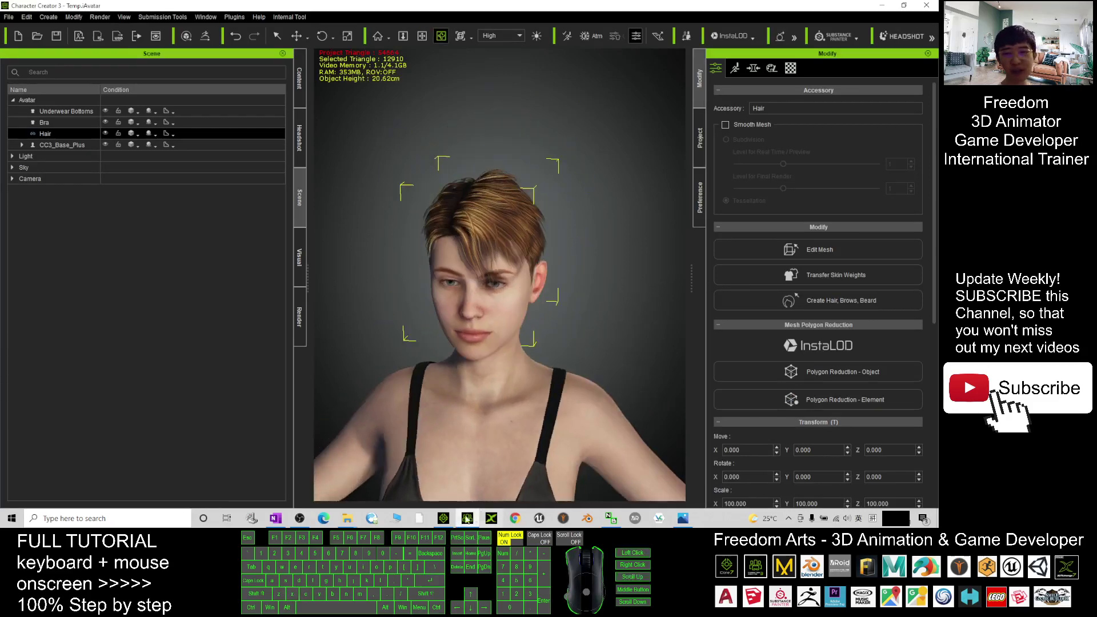
- Show the cover.png image again and switch back to the iClone 7 project with the hair props
mouse_move(451, 520)
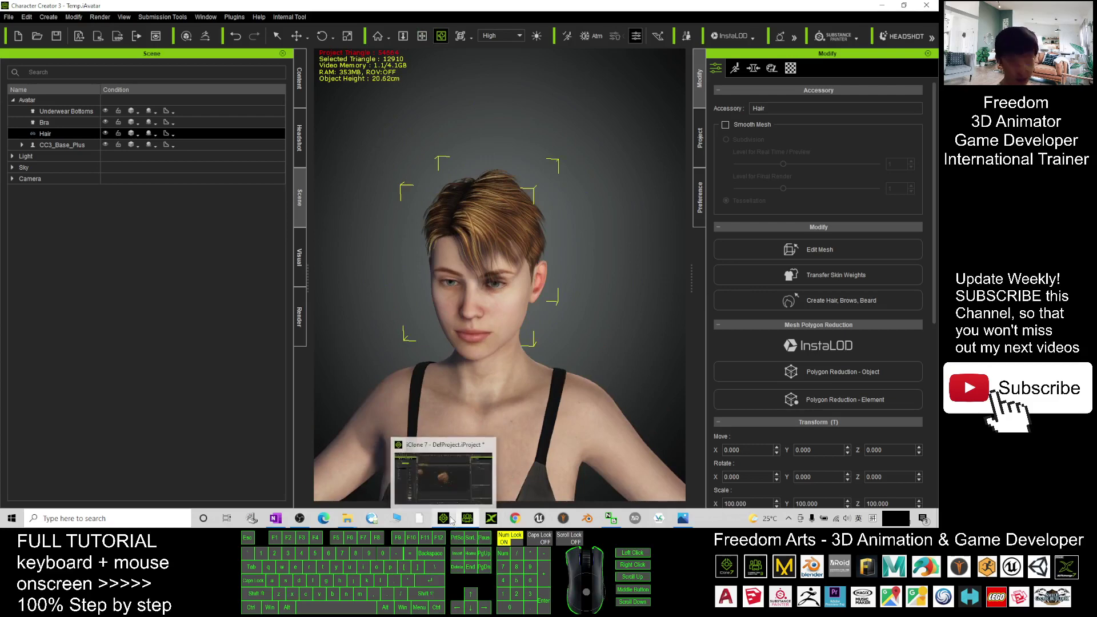
click(684, 518)
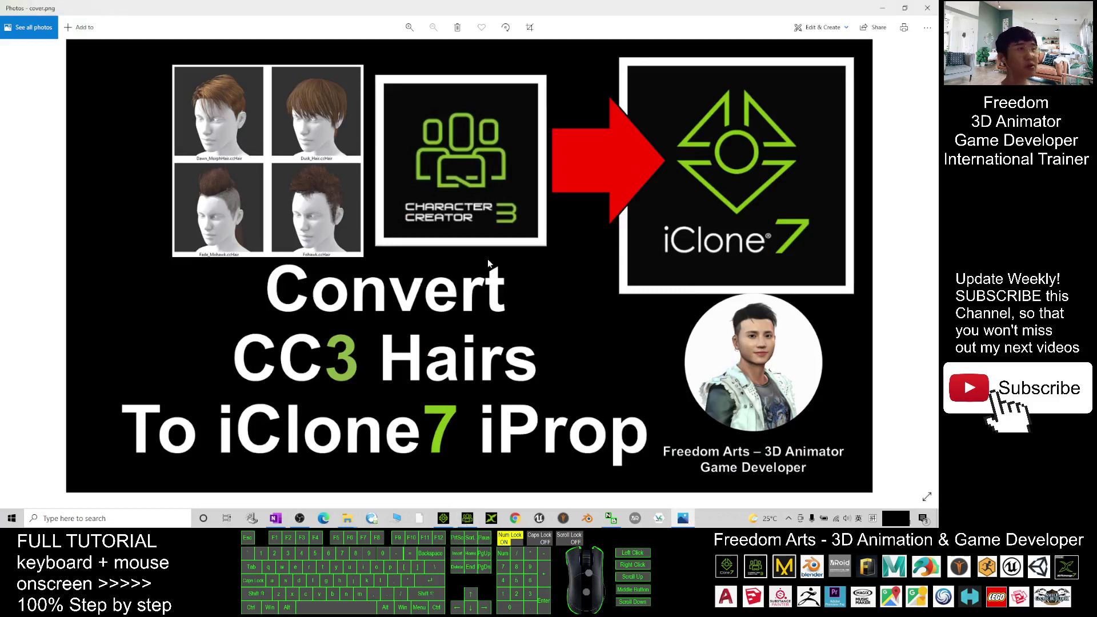
click(443, 518)
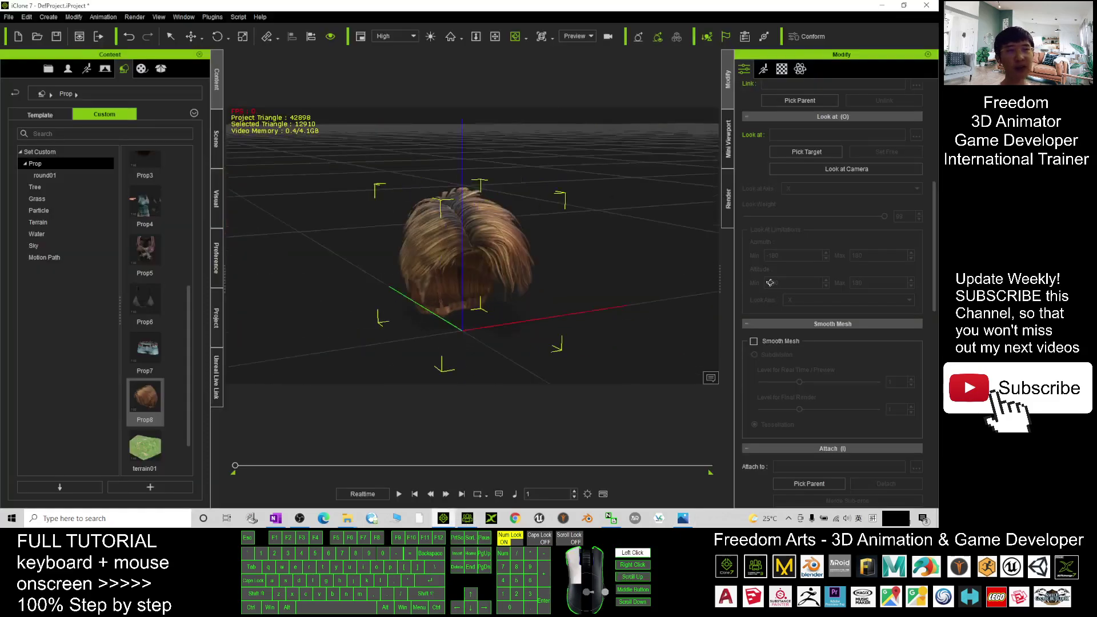